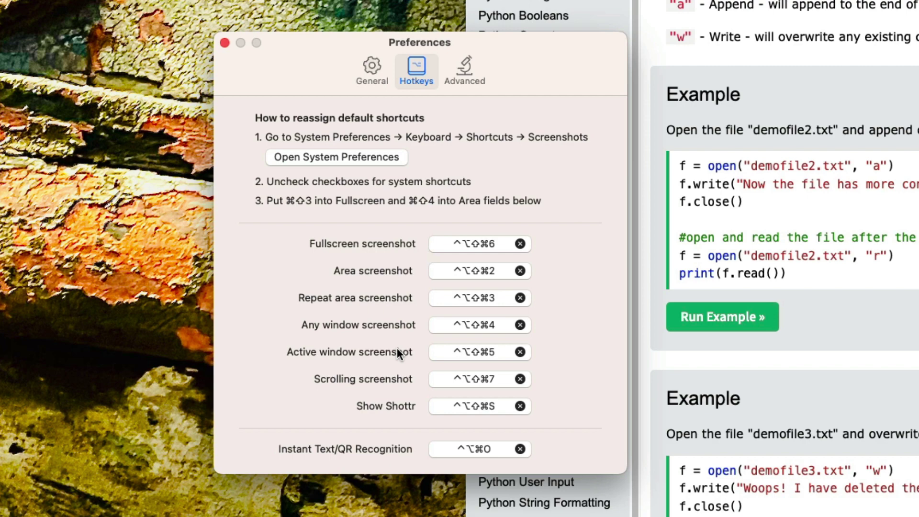
Step: Switch Shottr Preferences to the General tab to show the background and save options
click(362, 70)
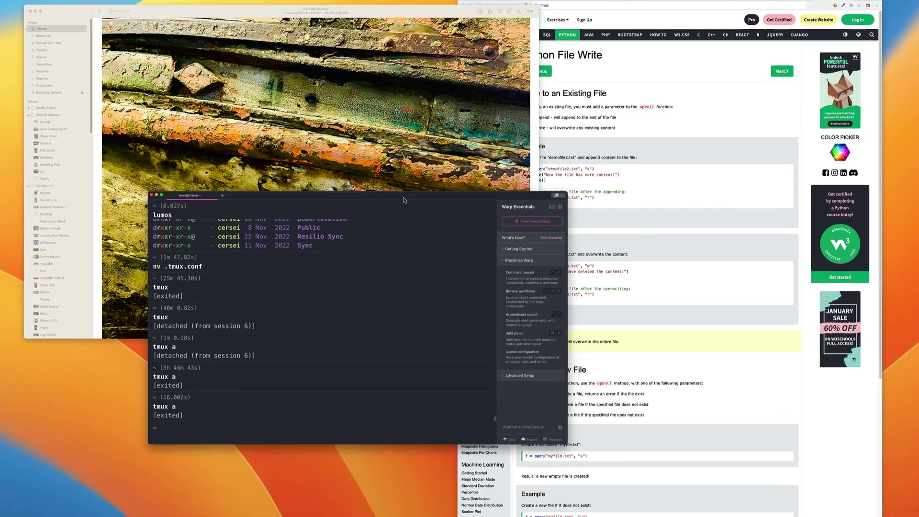
Step: Capture the Warp terminal window with the window-capture hotkey and save the screenshot
key(super+shift+4)
key(space)
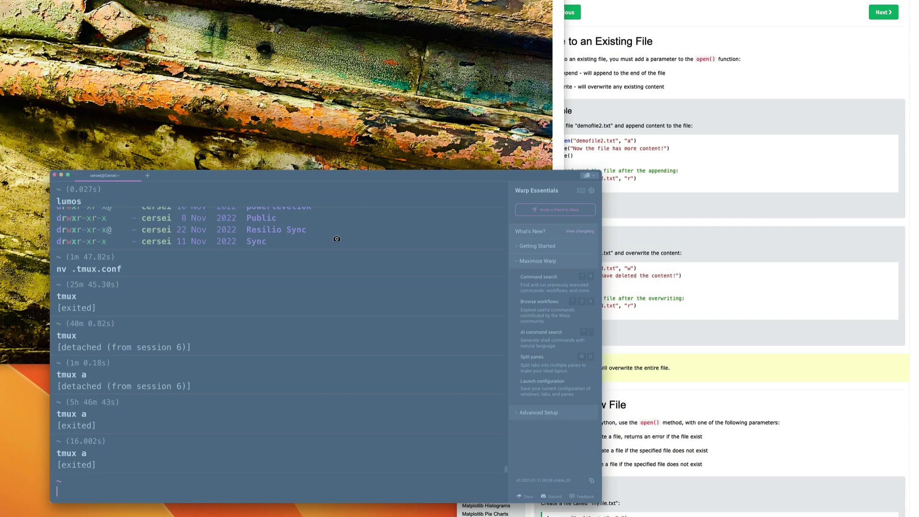
click(293, 229)
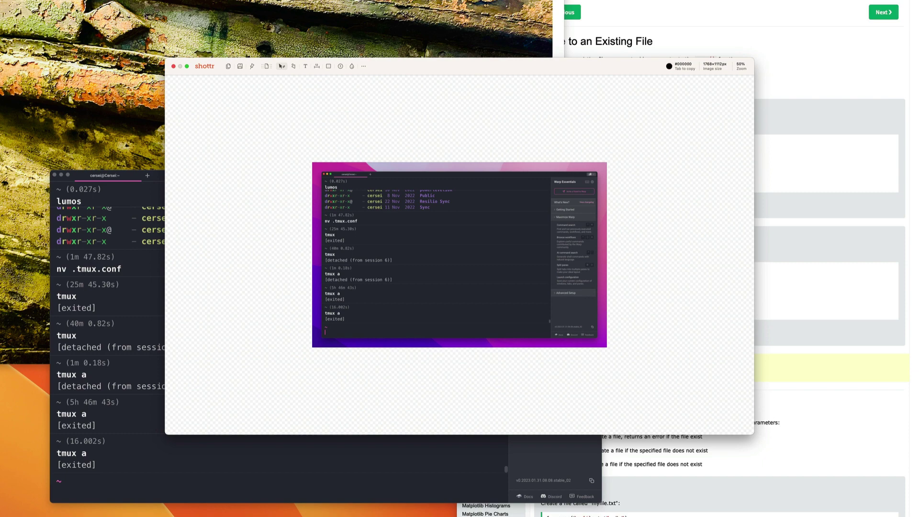
click(239, 66)
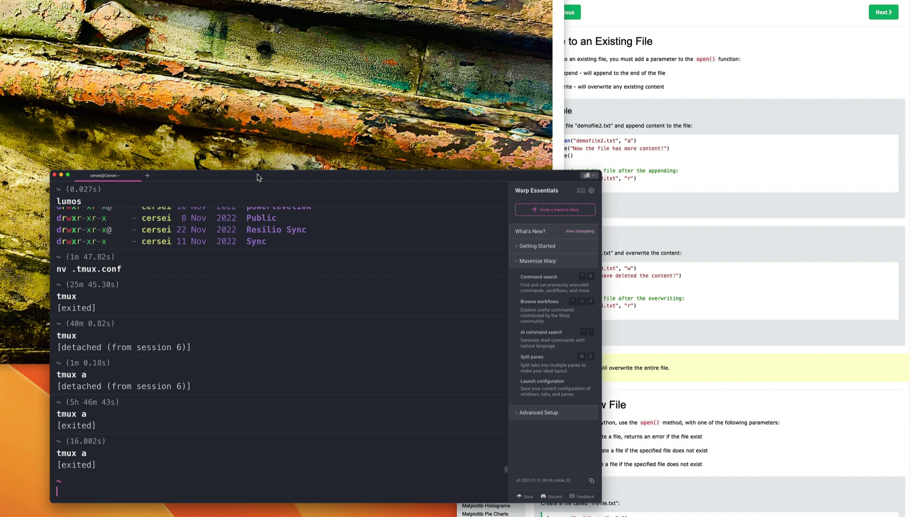
Step: Take a scrolling capture of the Python File Write tutorial page via the menu-bar Scrolling Capture
click(731, 125)
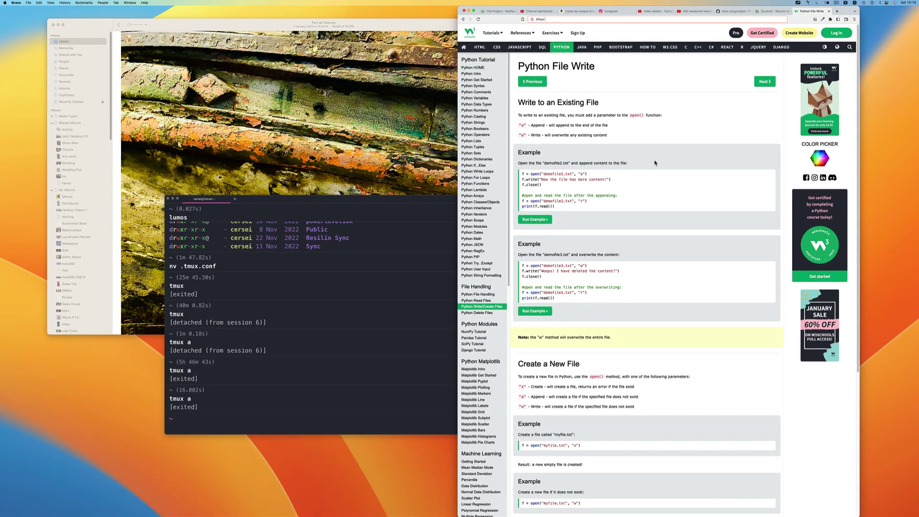
click(855, 2)
click(874, 29)
mouse_move(511, 53)
mouse_down()
mouse_move(772, 451)
mouse_move(790, 498)
mouse_up()
scroll(790, 498, down, 2)
scroll(790, 498, down, 3)
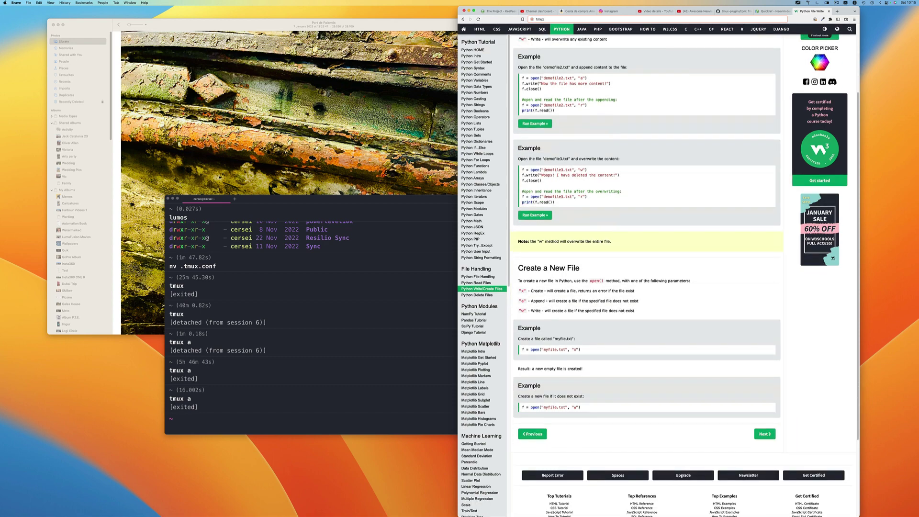
key(Return)
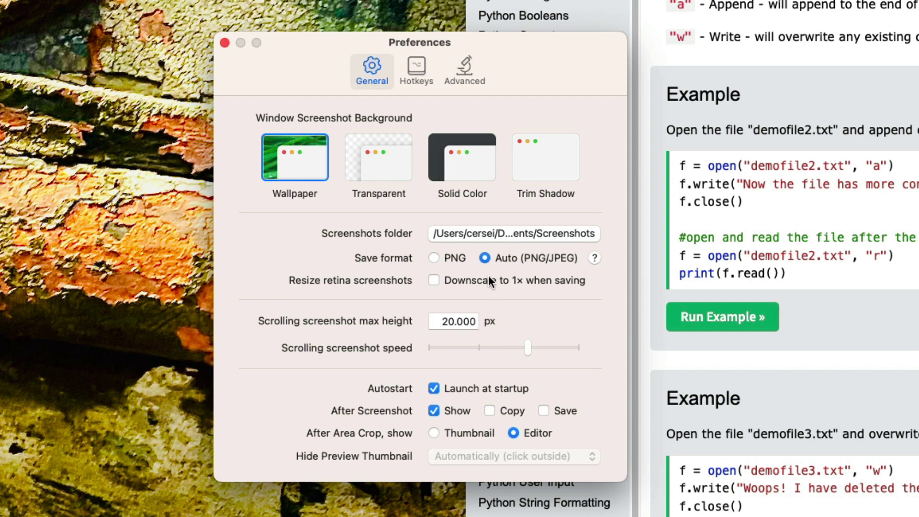
Step: Read the Auto (PNG/JPEG) save-format help, then show the Hotkeys preferences
click(595, 258)
click(410, 69)
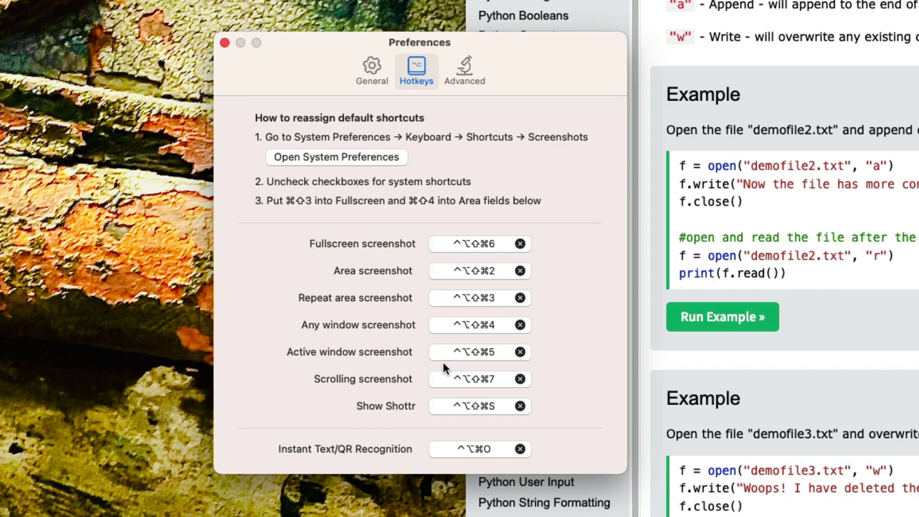
Step: Capture the Preferences window with the window hotkey, dismiss the editor, and capture it again
key(ctrl+alt+shift+super+5)
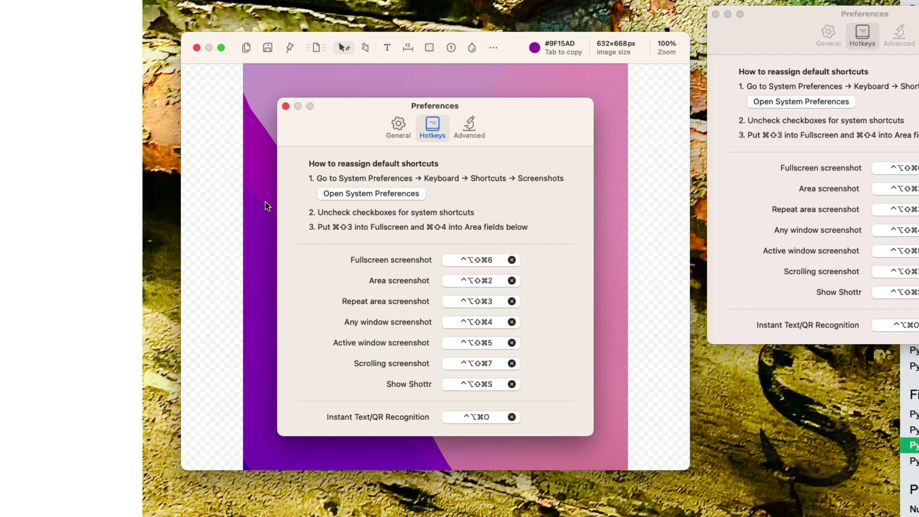
key(Escape)
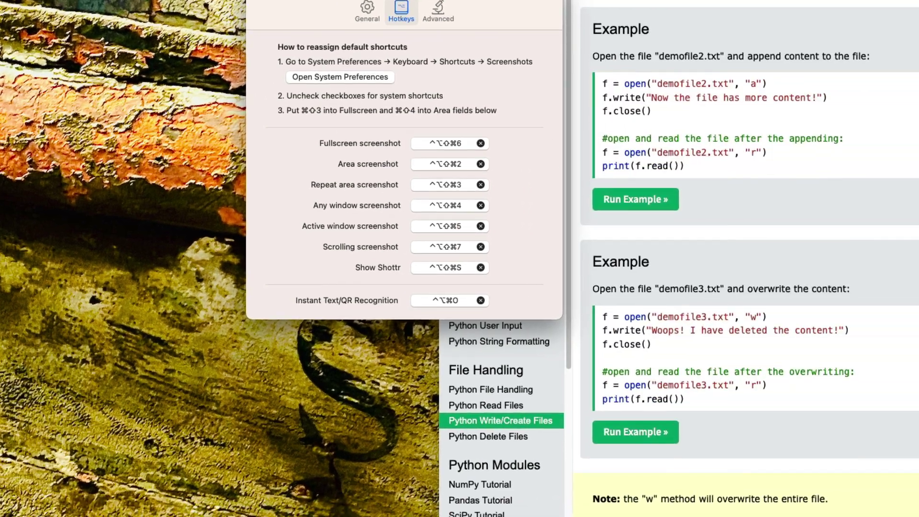
key(ctrl+alt+shift+super+5)
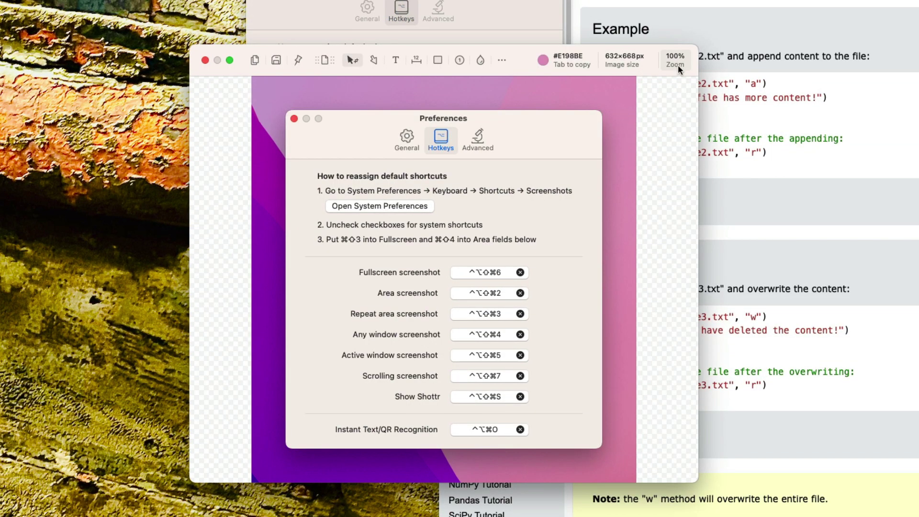
Step: Blur the Fullscreen shortcut field, trying Blur Text, Erase and Erase Text before settling on Blur
click(480, 59)
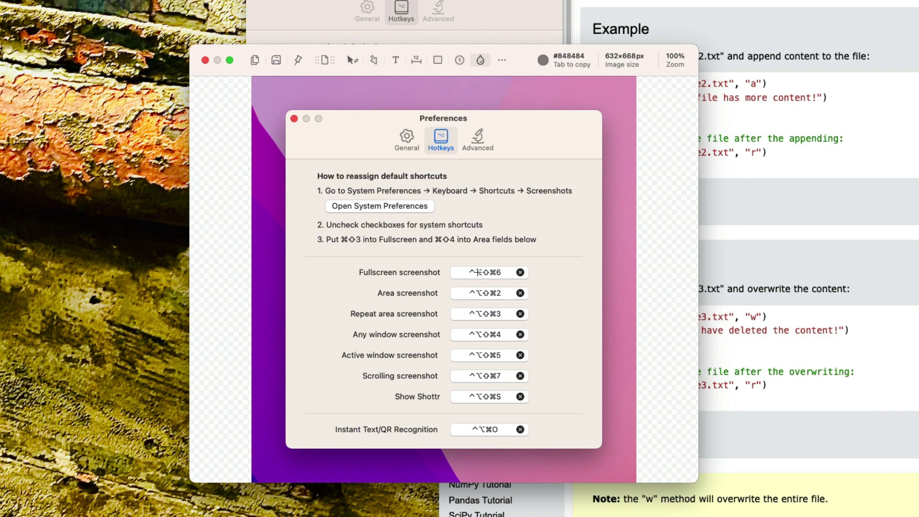
drag(461, 267, 504, 279)
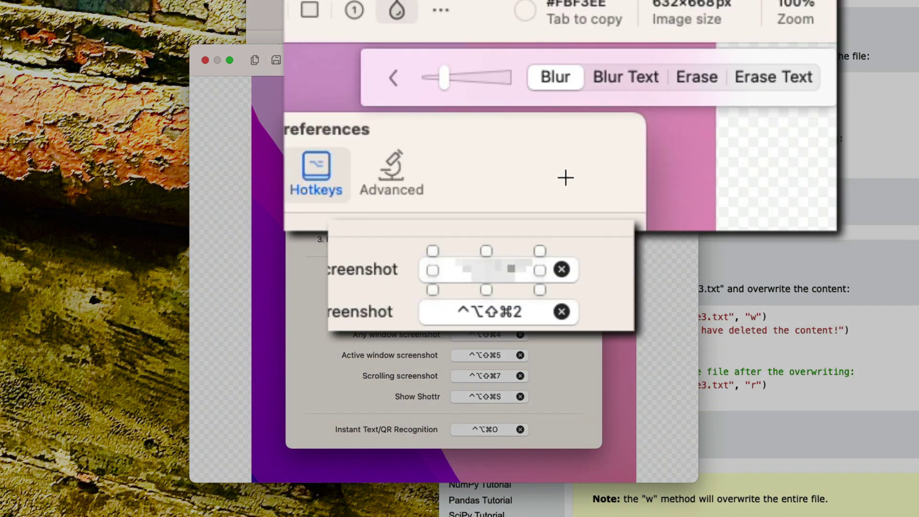
click(617, 78)
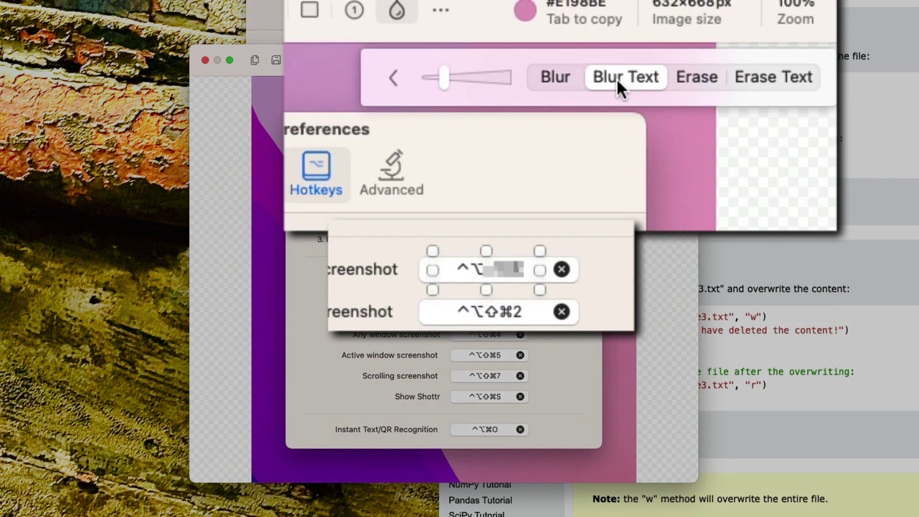
click(690, 78)
click(762, 85)
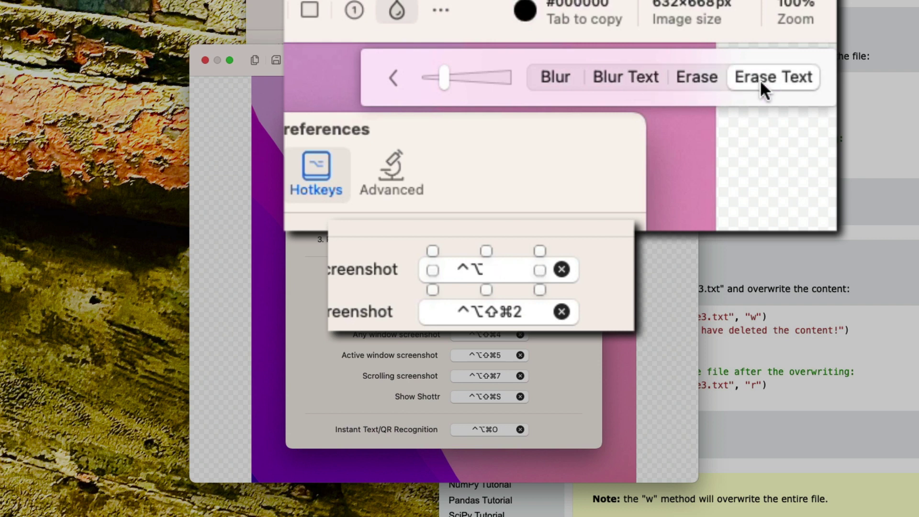
click(561, 76)
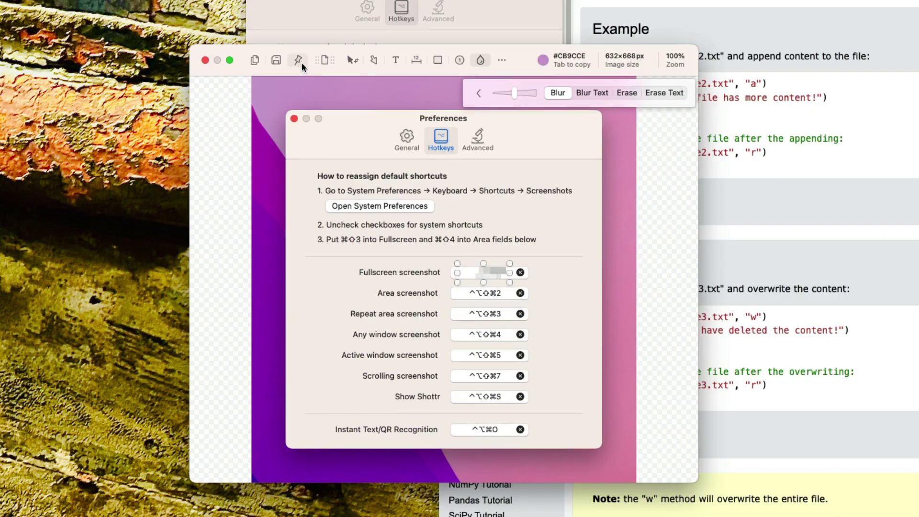
Step: Crop the capture to a rough box around the Preferences window
click(352, 61)
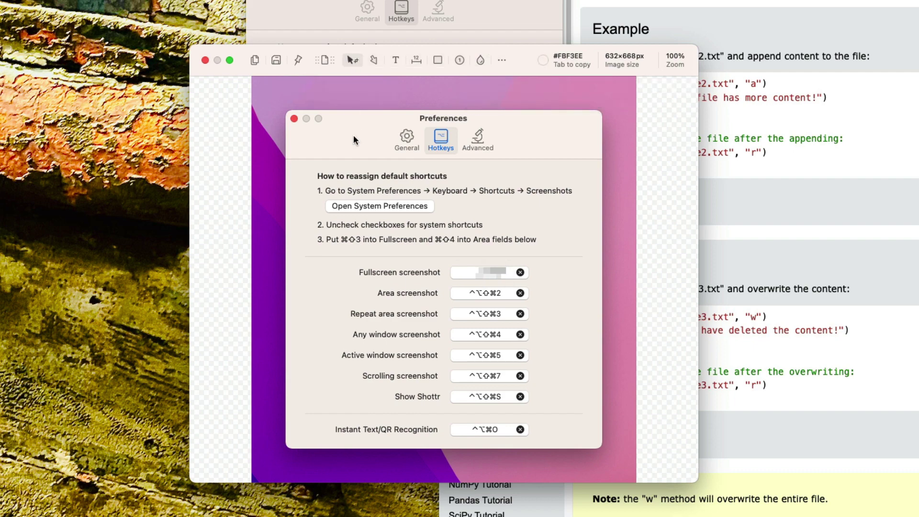
drag(353, 135, 577, 353)
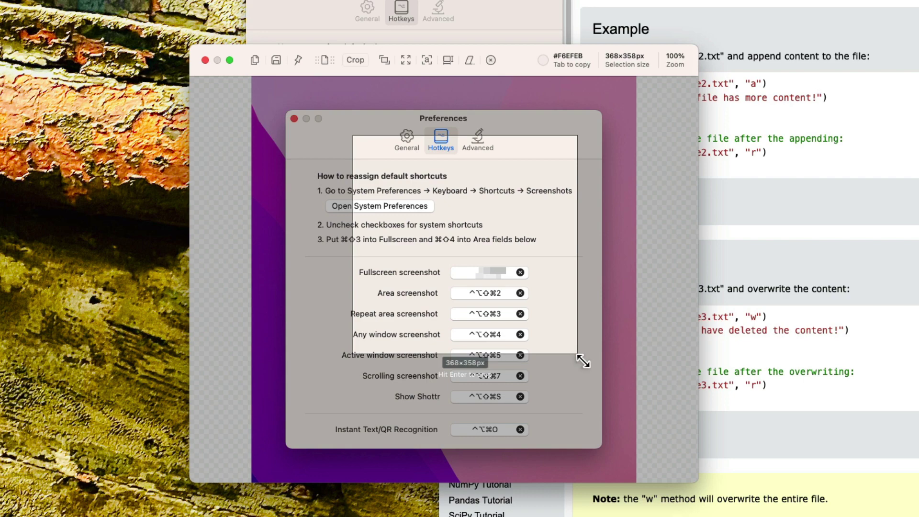
key(Return)
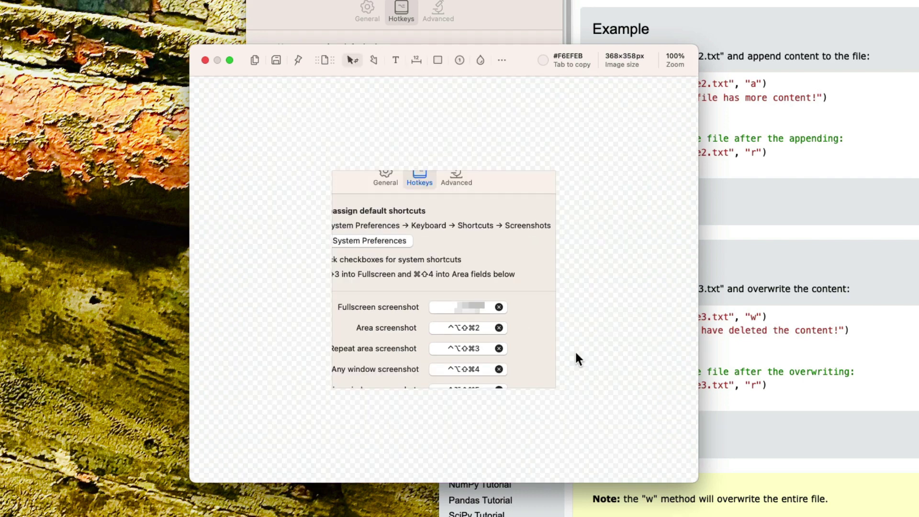
Step: Re-crop using Autoadjust, Resize and edge tweaks to 540×282 px around the header and instructions
key(c)
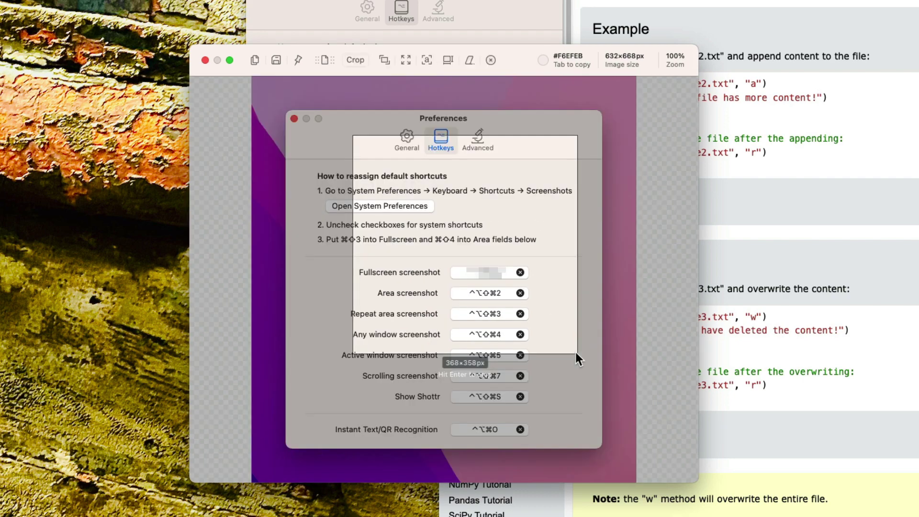
click(385, 61)
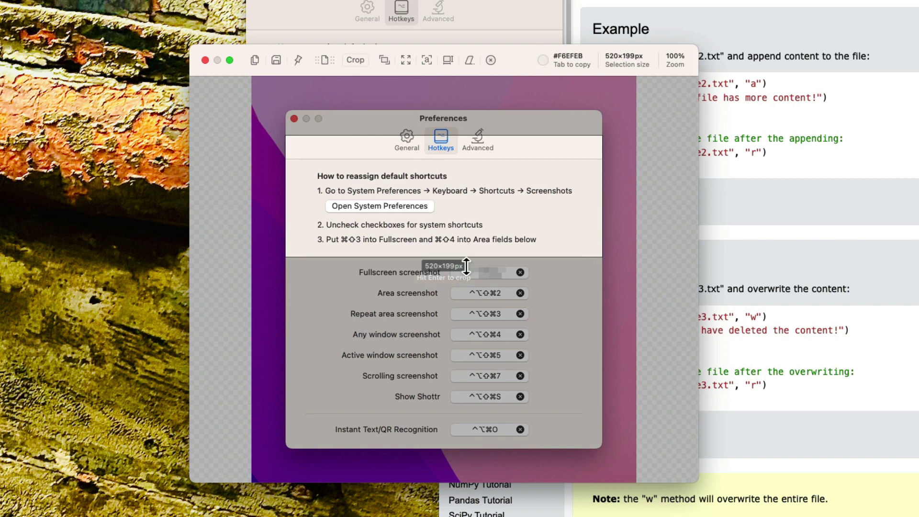
mouse_move(468, 259)
mouse_down()
mouse_move(472, 361)
mouse_move(475, 218)
mouse_move(479, 250)
mouse_up()
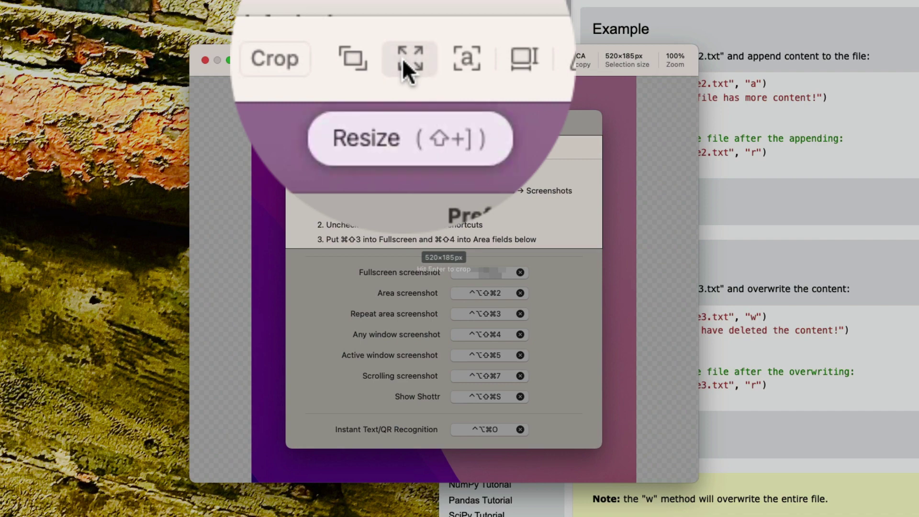
click(402, 58)
drag(420, 134, 421, 76)
drag(444, 263, 456, 243)
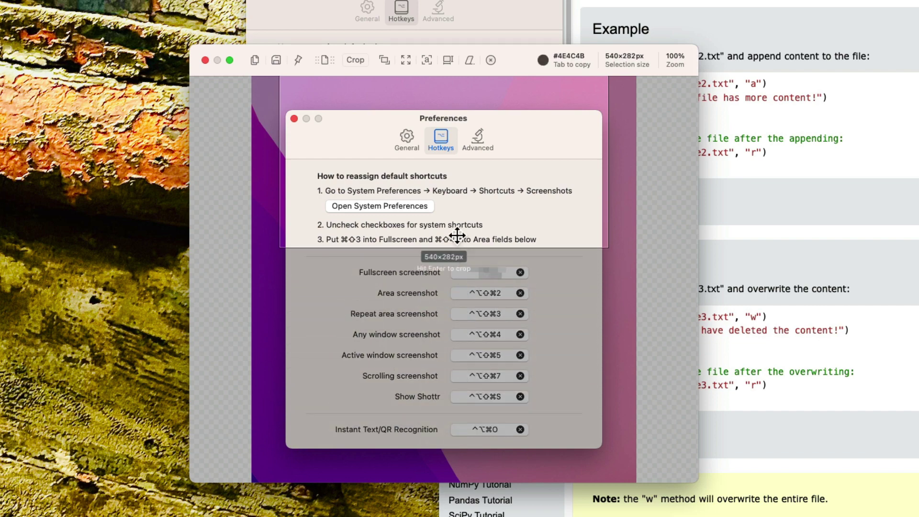
key(Return)
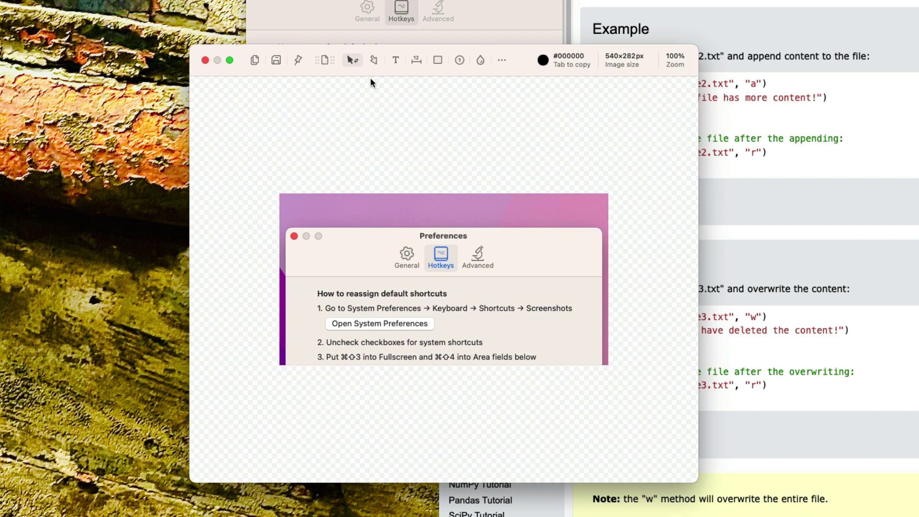
Step: Run OCR on the uncropped Preferences screenshot and bring up the Raycast launcher
key(c)
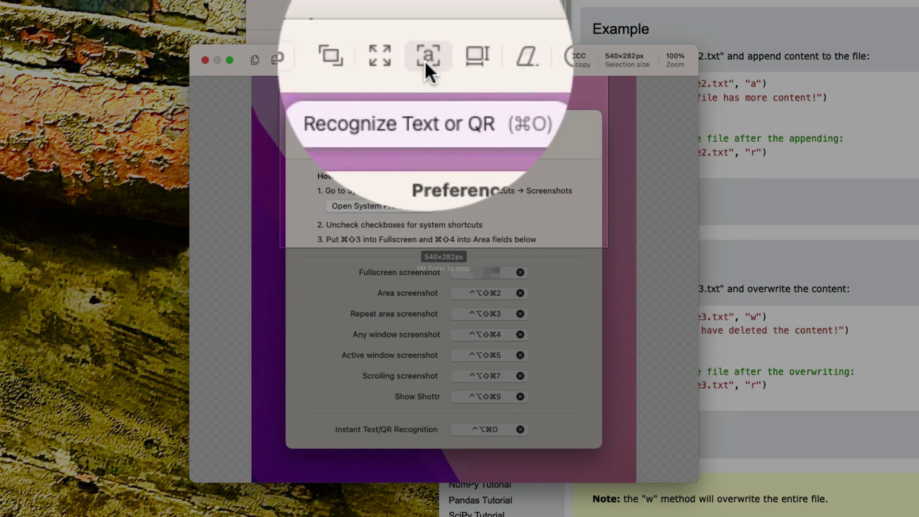
click(426, 60)
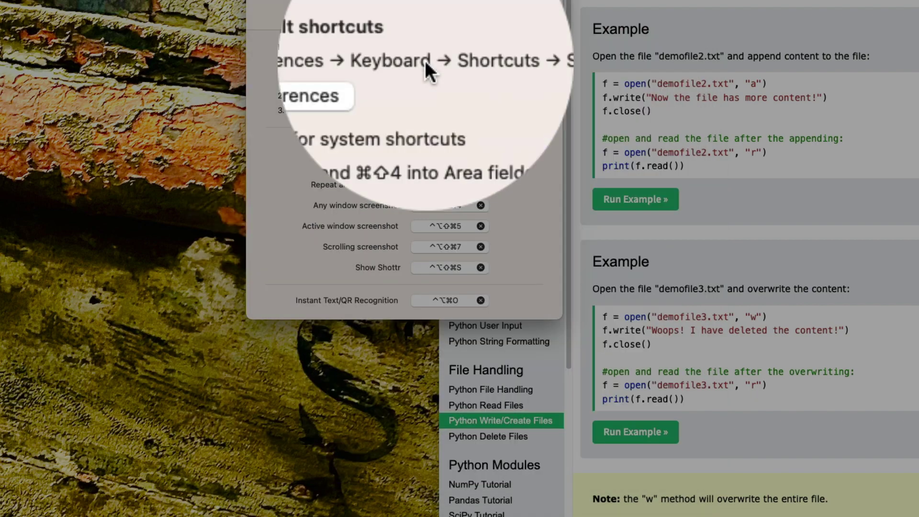
key(alt+space)
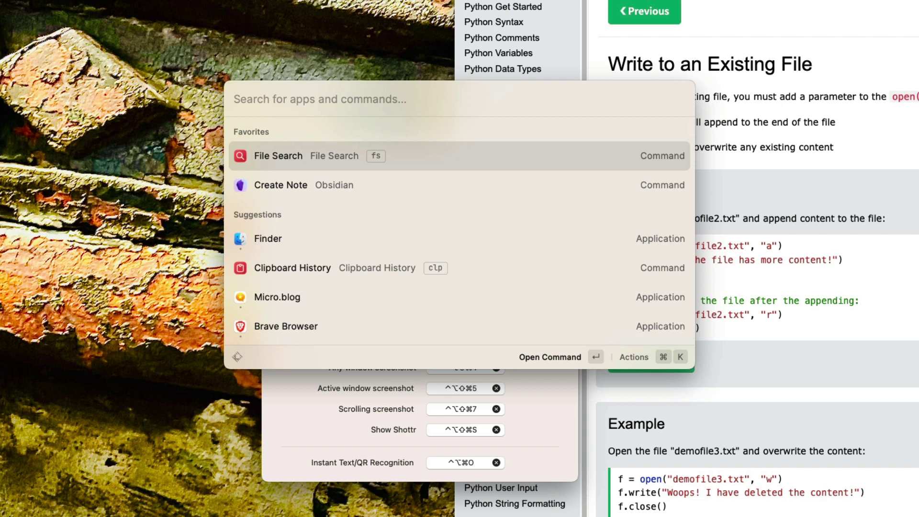
Step: Search 'draf' in Raycast and launch Drafts
text(draf)
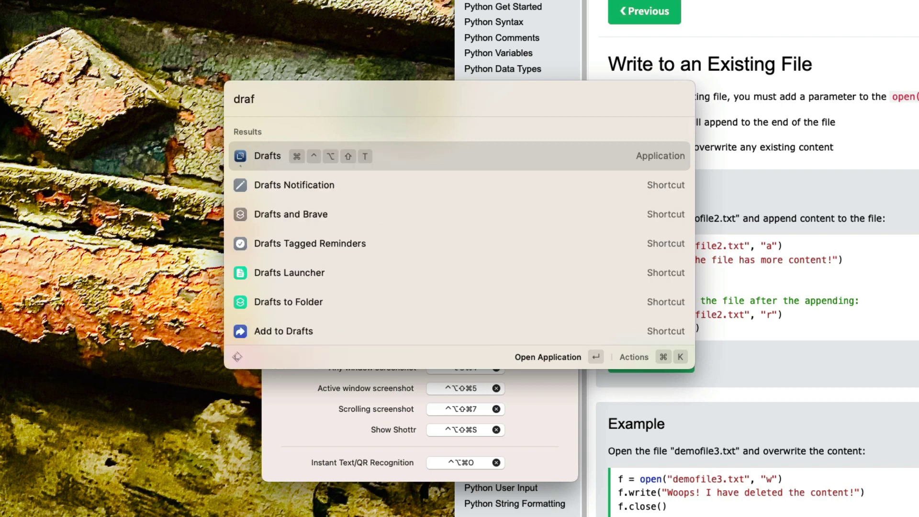
key(Return)
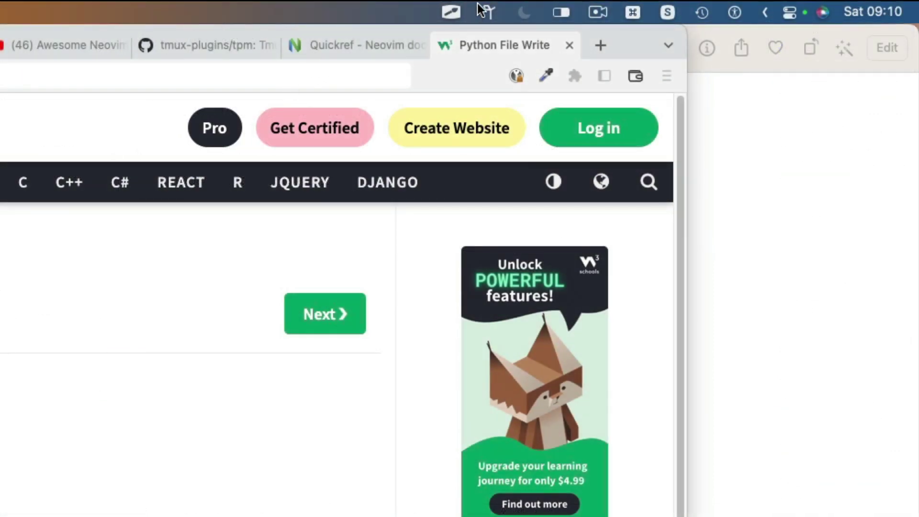
Step: Open Shottr's menu-bar menu and browse its capture commands
click(667, 13)
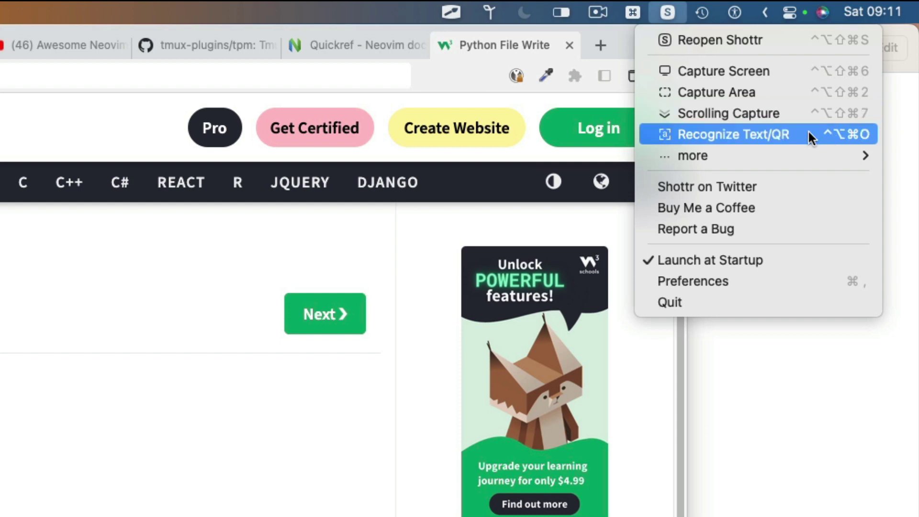
mouse_move(727, 158)
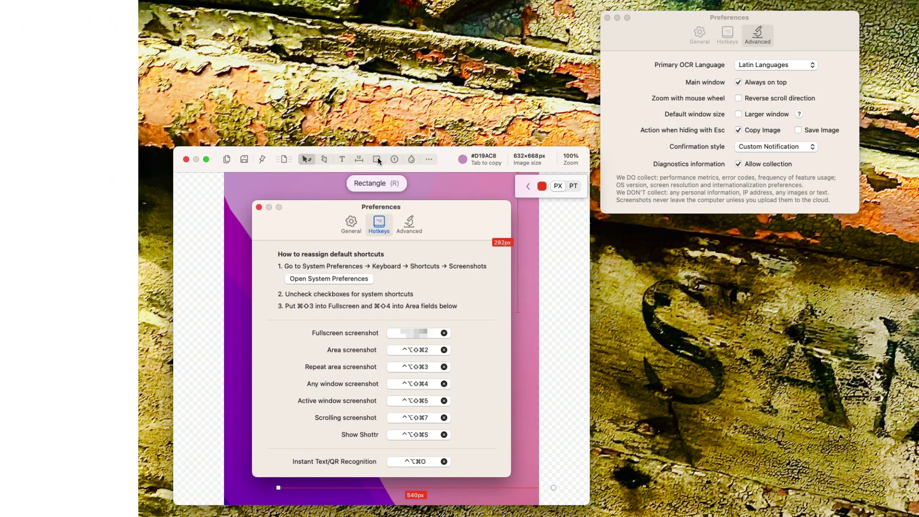
Step: Draw a wide, filled pink arrow pointing at the Fullscreen screenshot field
click(325, 160)
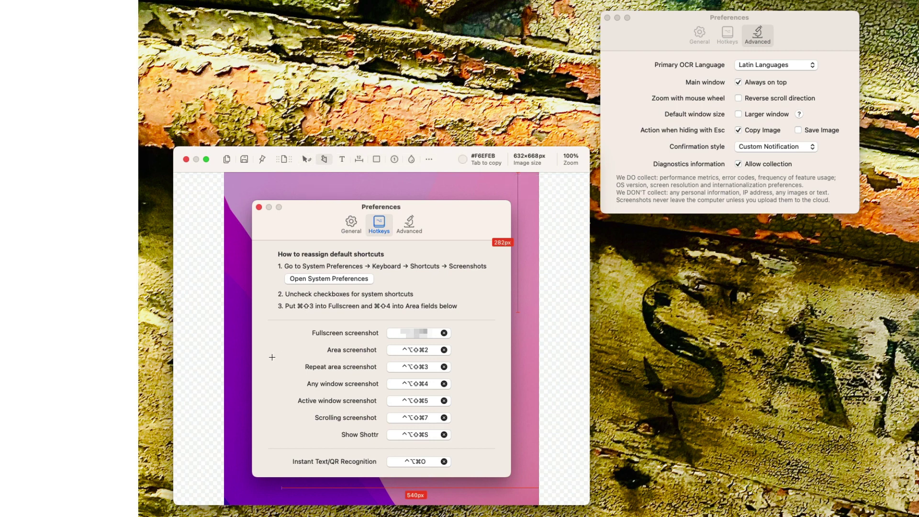
drag(268, 363, 380, 334)
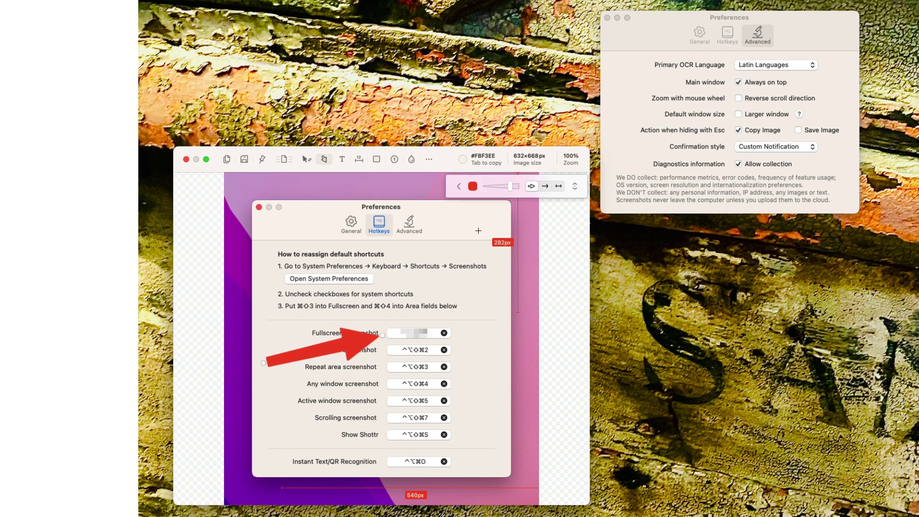
mouse_move(506, 203)
mouse_down()
mouse_move(473, 200)
mouse_move(519, 206)
mouse_up()
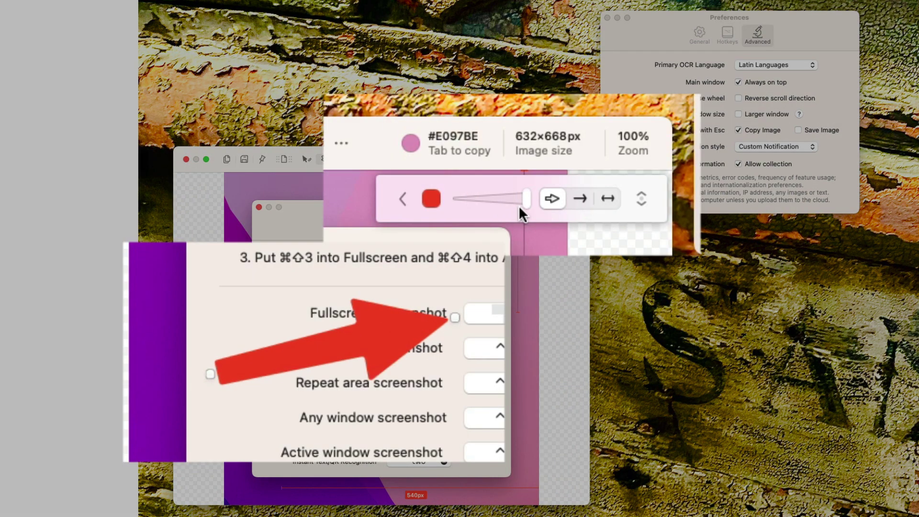
click(580, 199)
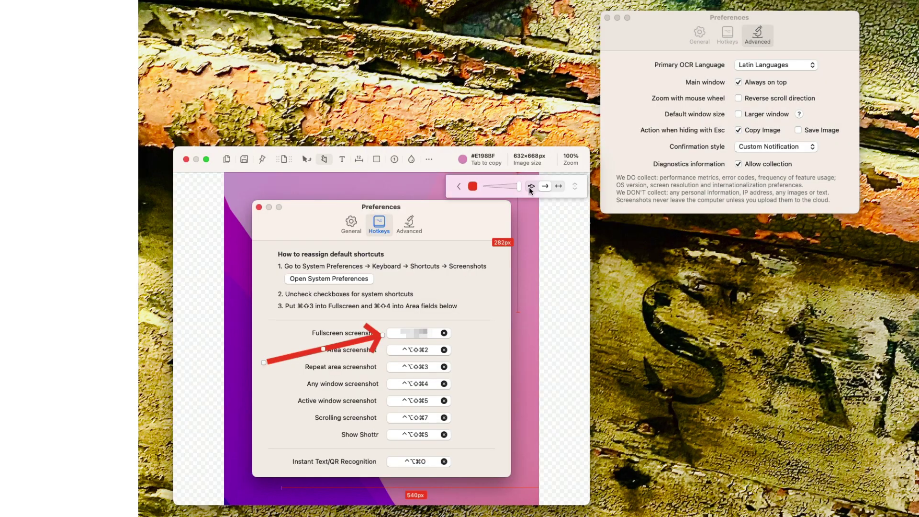
click(549, 201)
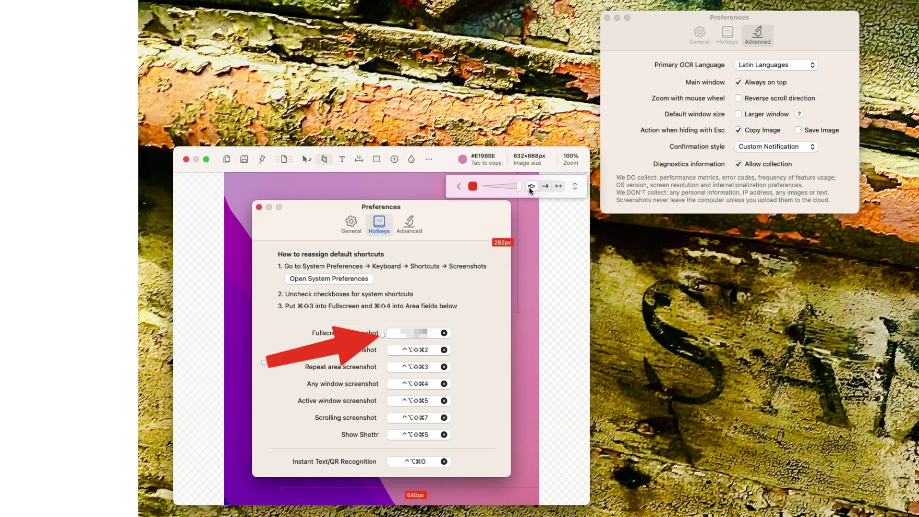
click(472, 187)
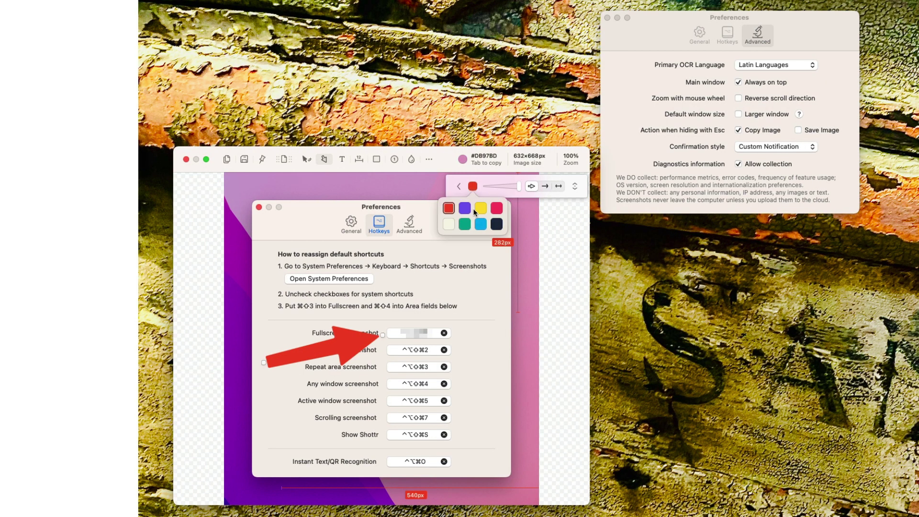
click(499, 210)
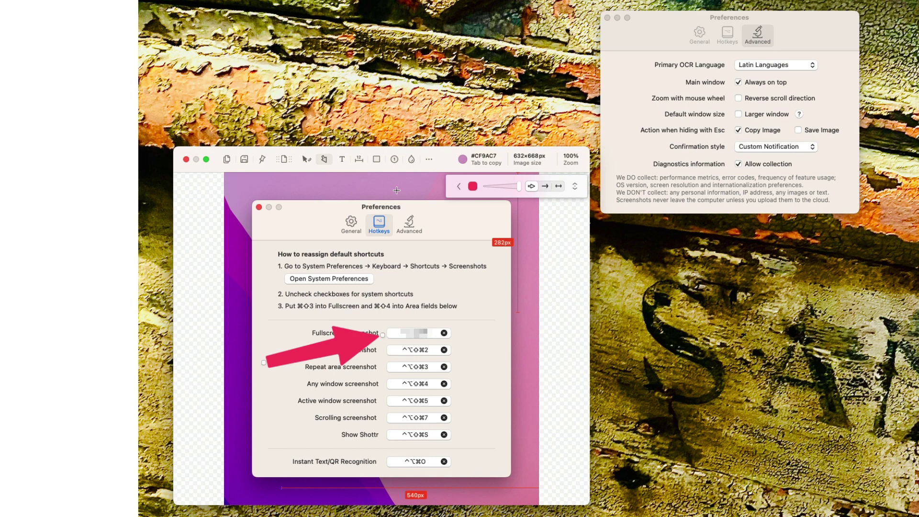
Step: Switch to the Ruler tool and dismiss its help card to measure the 522px header span
click(356, 160)
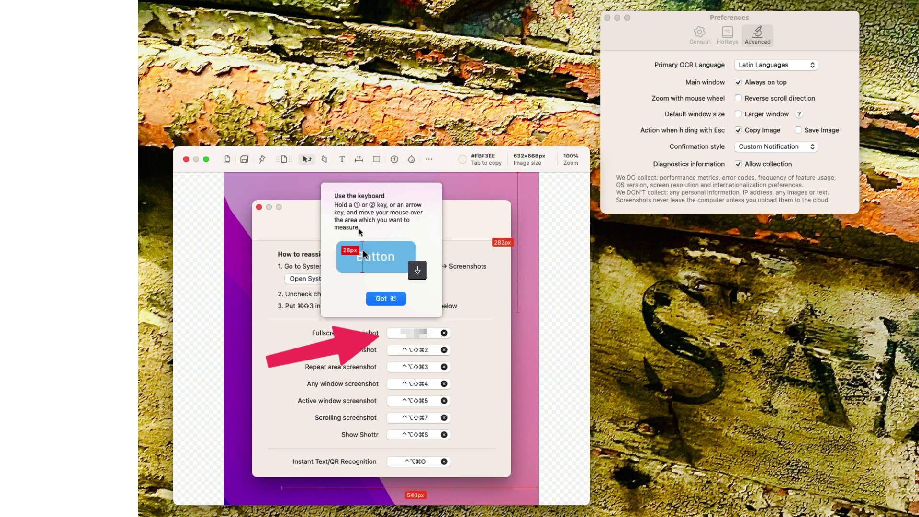
click(320, 233)
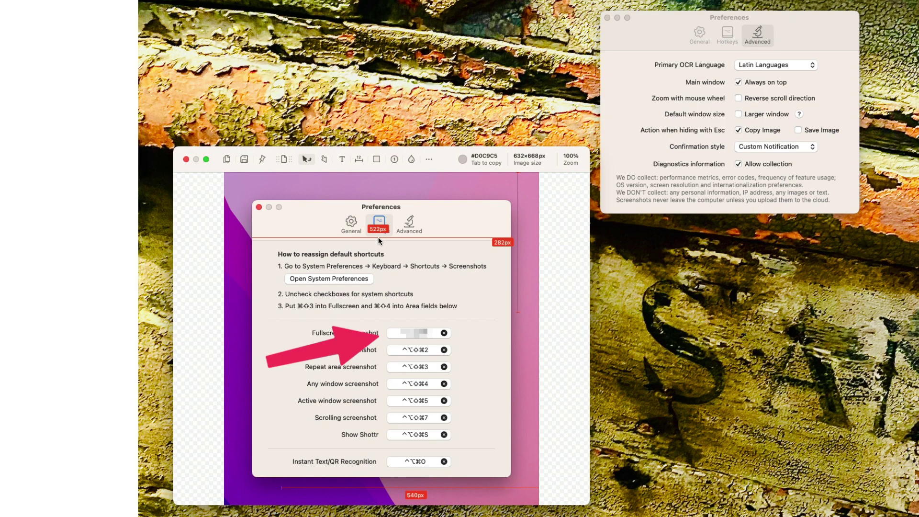
Step: Add a 'Hello World' text label over the Hotkeys tab with the Text tool
key(t)
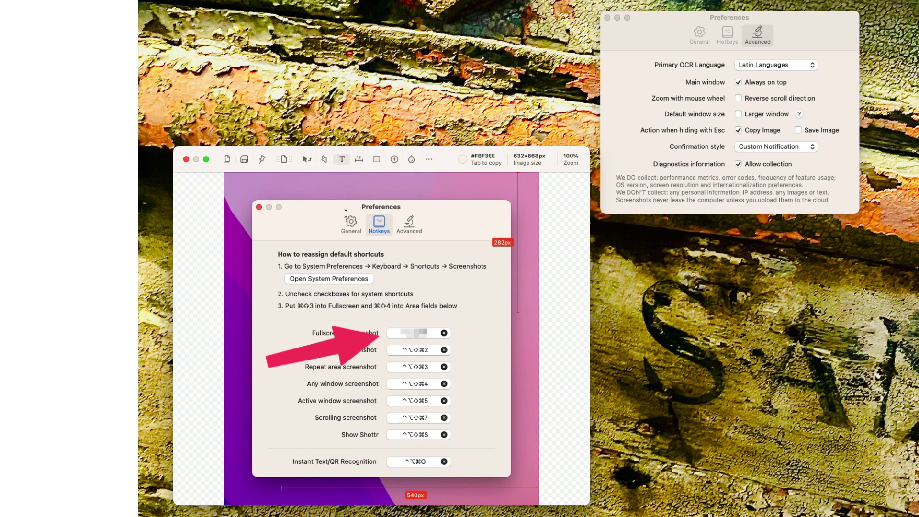
click(326, 239)
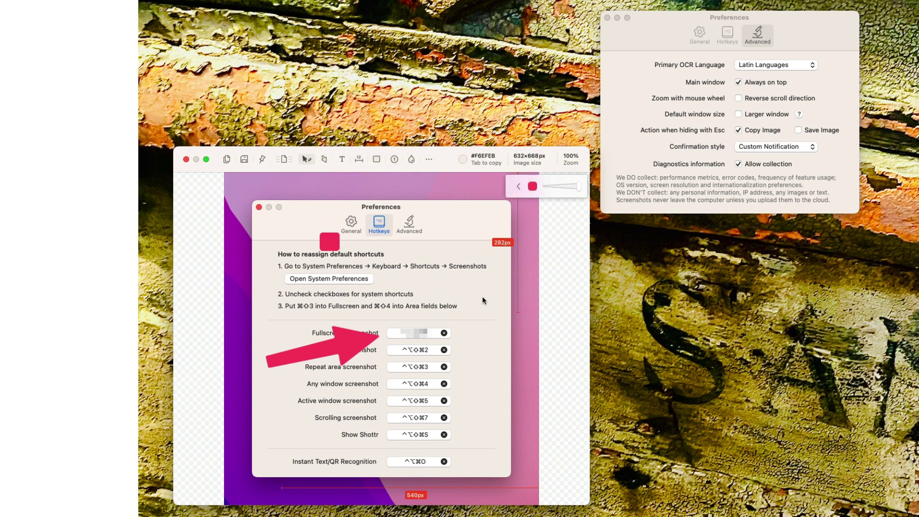
text(Hello World)
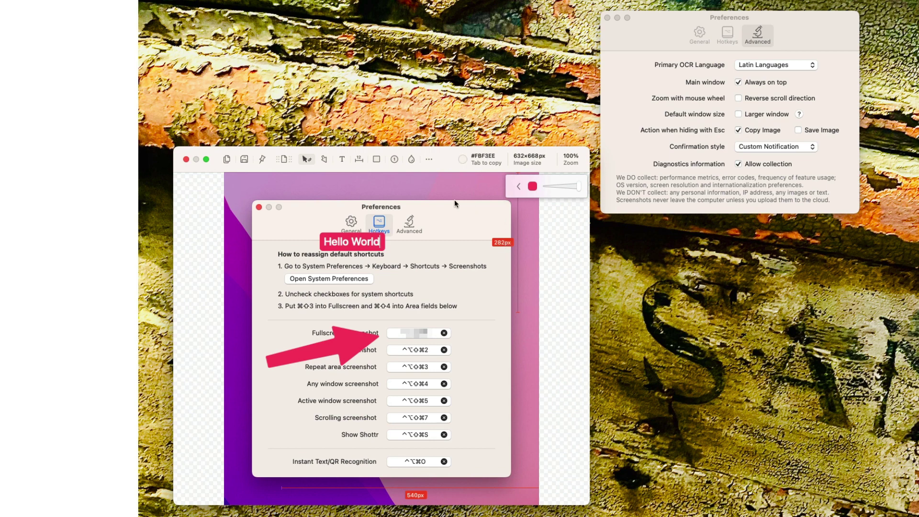
Step: Save the annotated capture, then Quick Look SCR-20230204-con.png in the Screenshots folder
click(244, 159)
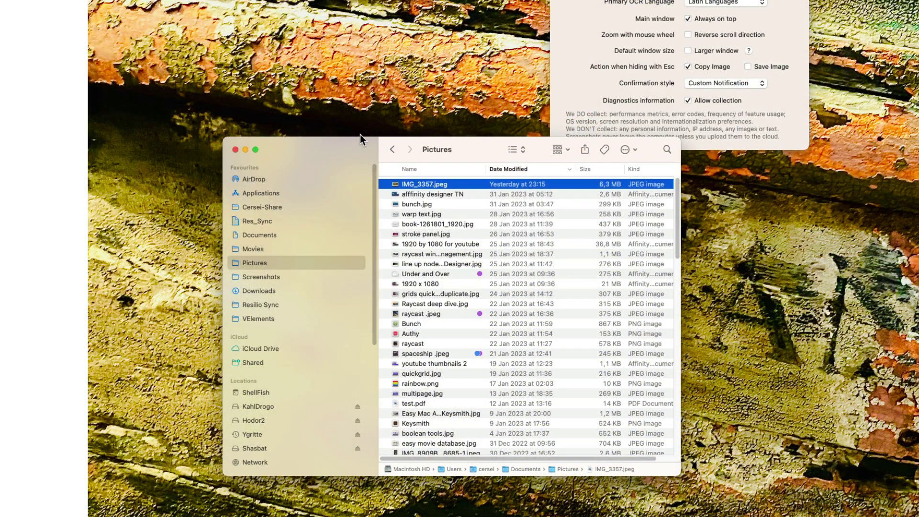
click(286, 277)
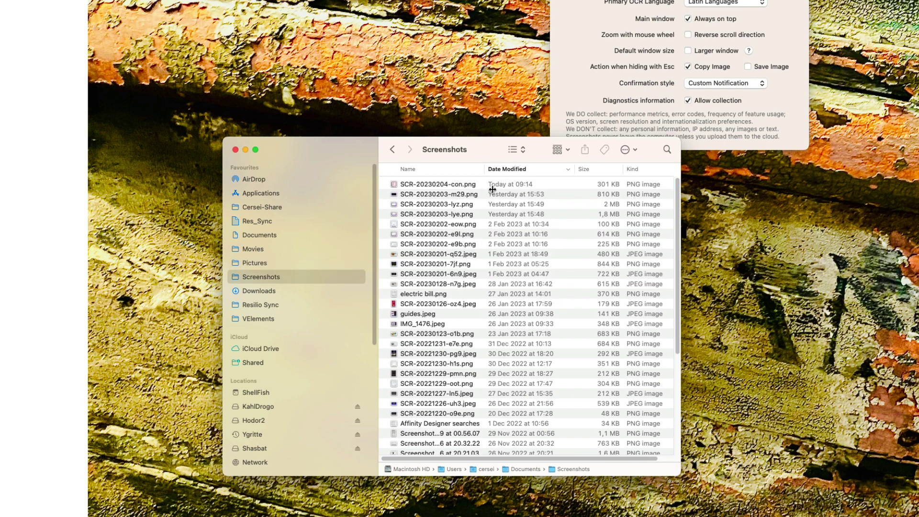
click(462, 186)
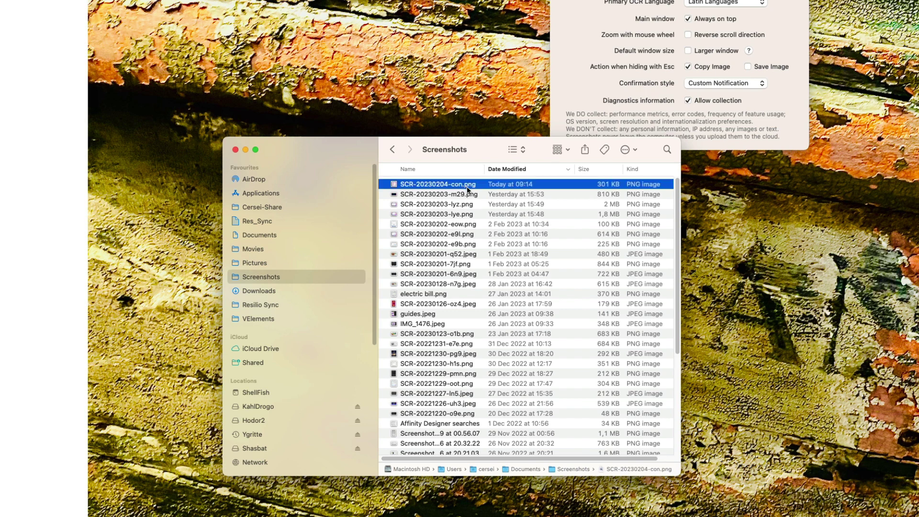
key(space)
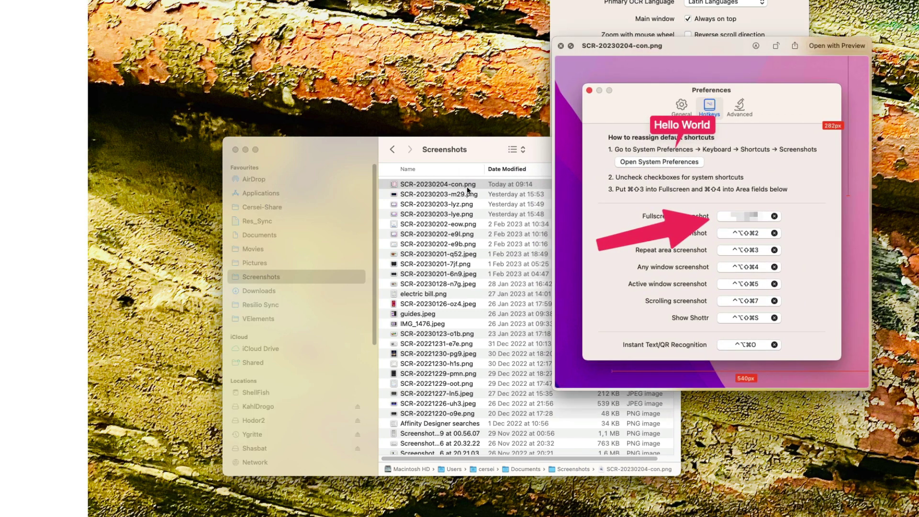
click(467, 186)
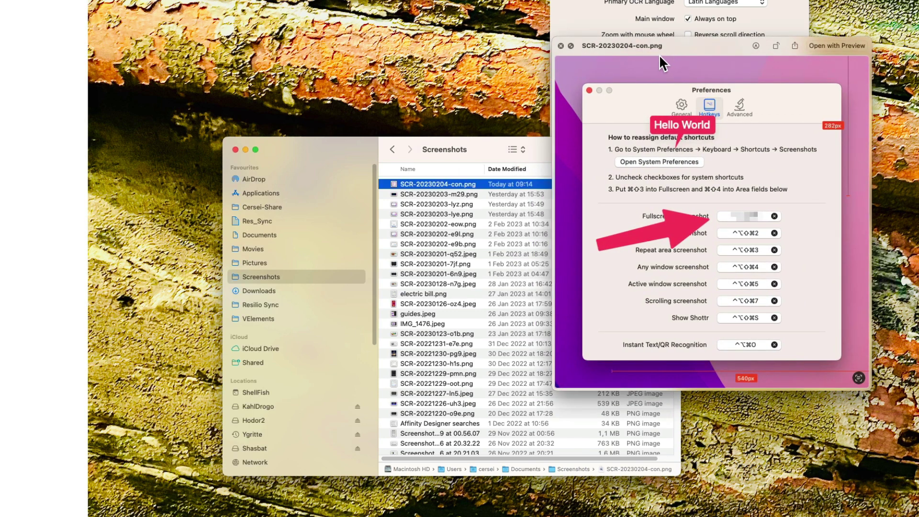